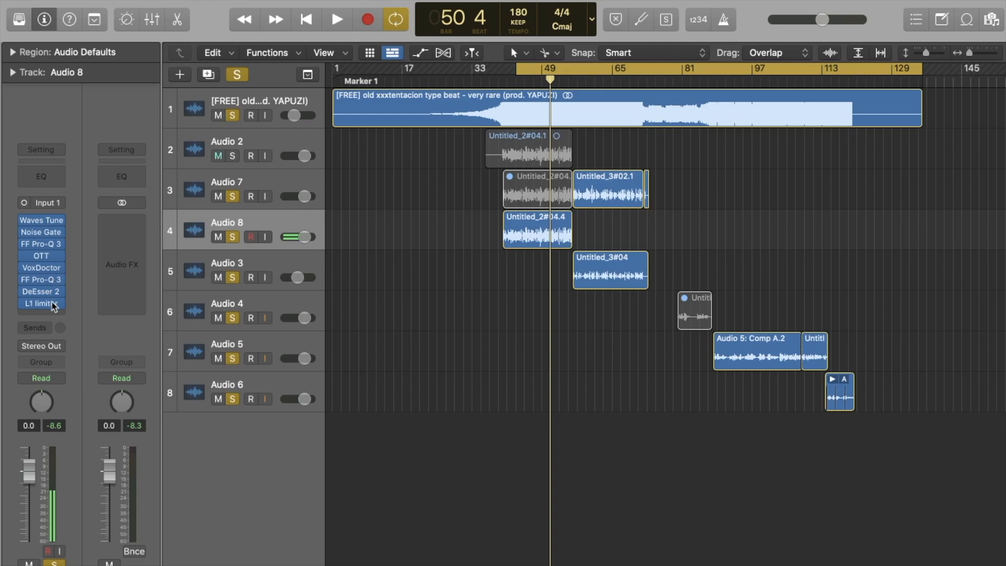
Step: Open the VoxDoctor plugin on the Audio 8 track and play back the vocal section to listen
click(52, 269)
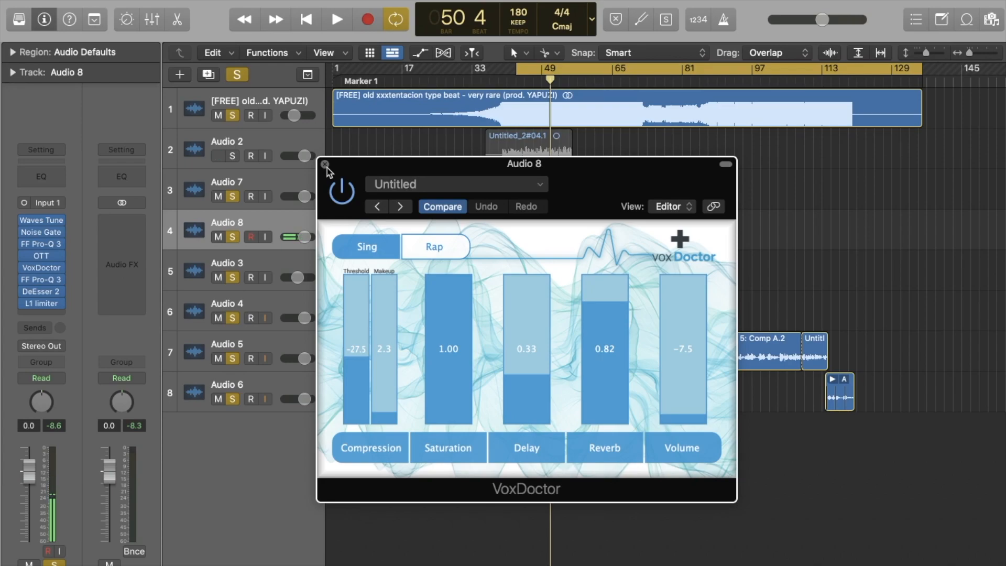
click(325, 165)
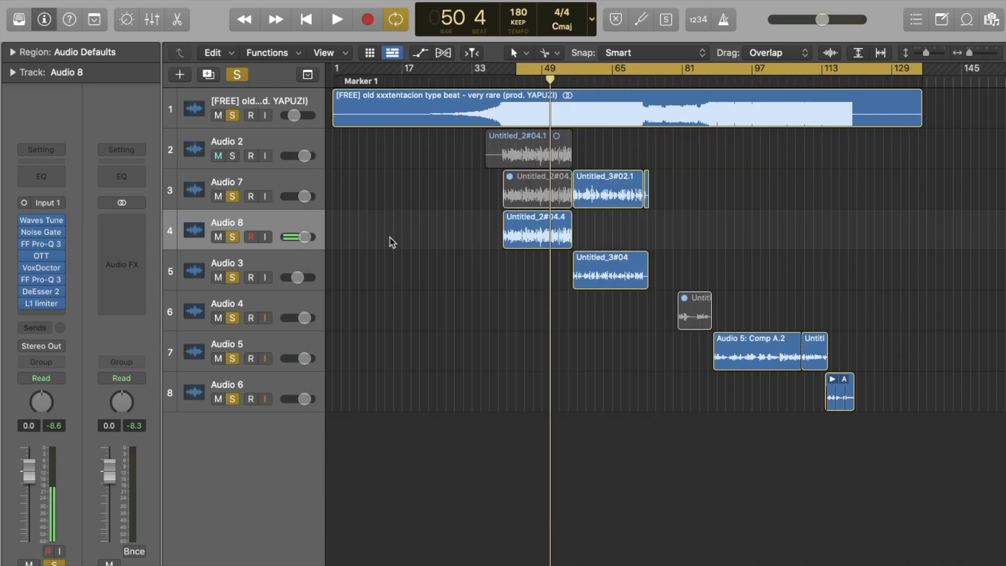
key(space)
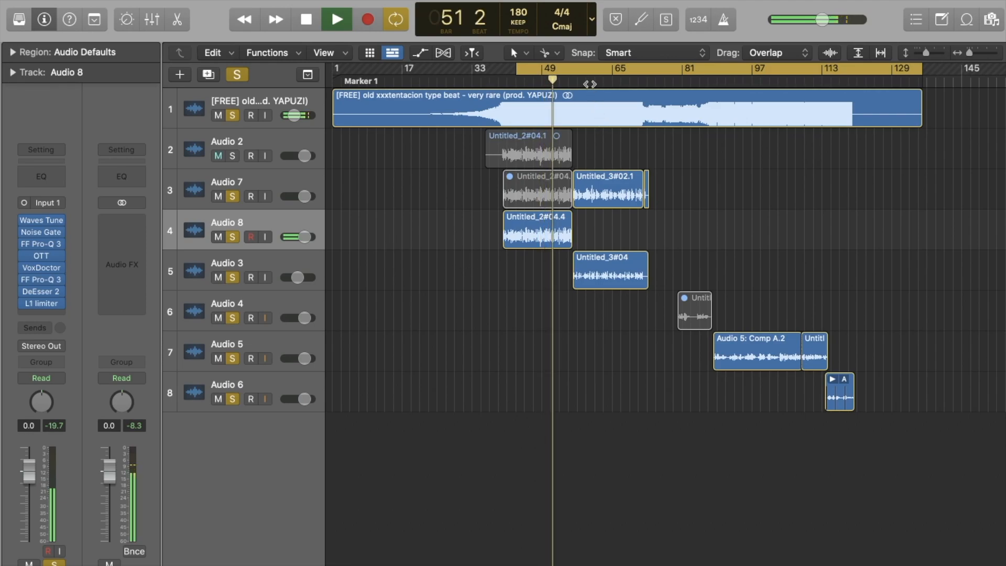
click(589, 84)
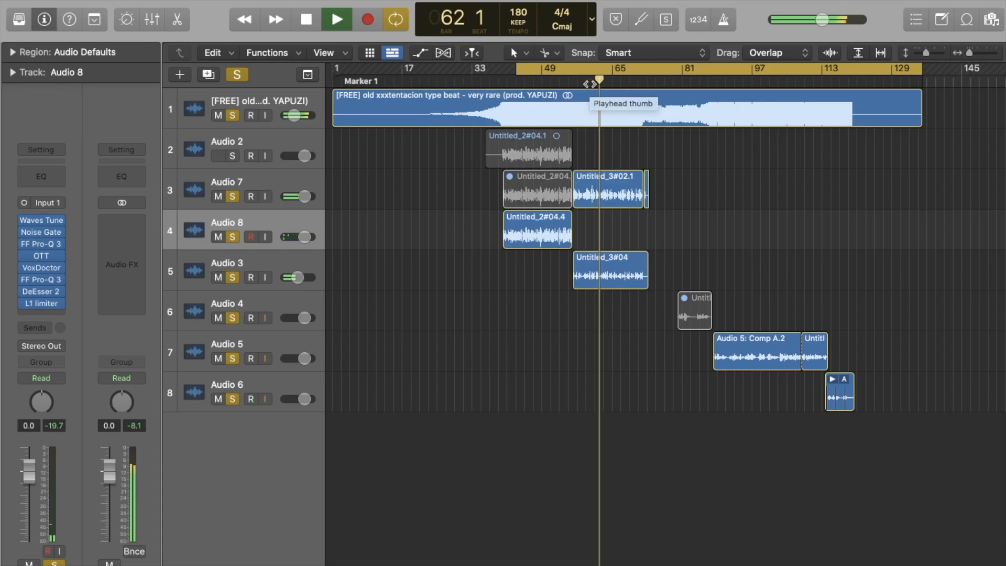
key(space)
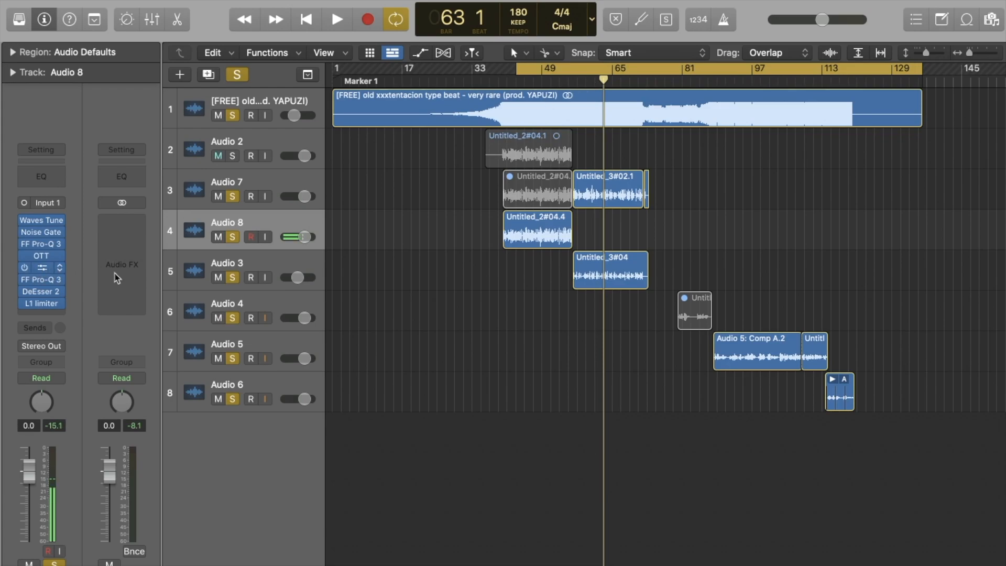
click(42, 268)
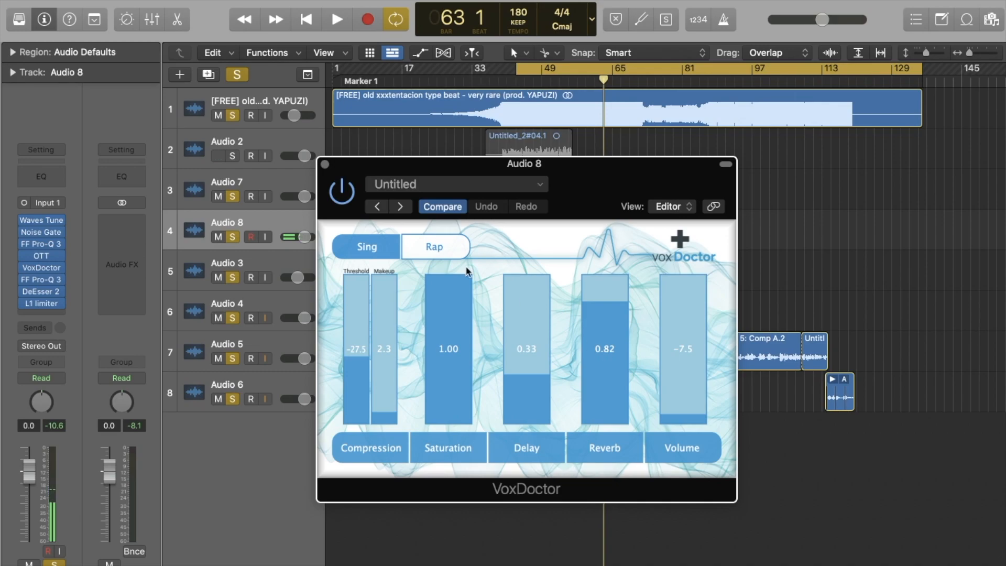
click(325, 164)
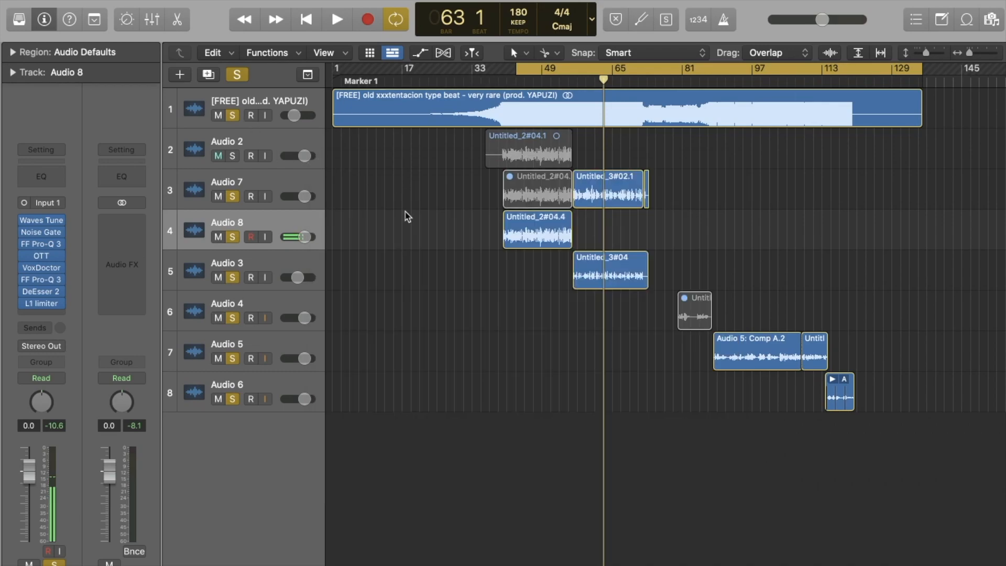
Step: Compare Audio 8 with the OTT plugin bypassed and enabled during playback from bar 48, and view its settings
mouse_move(43, 260)
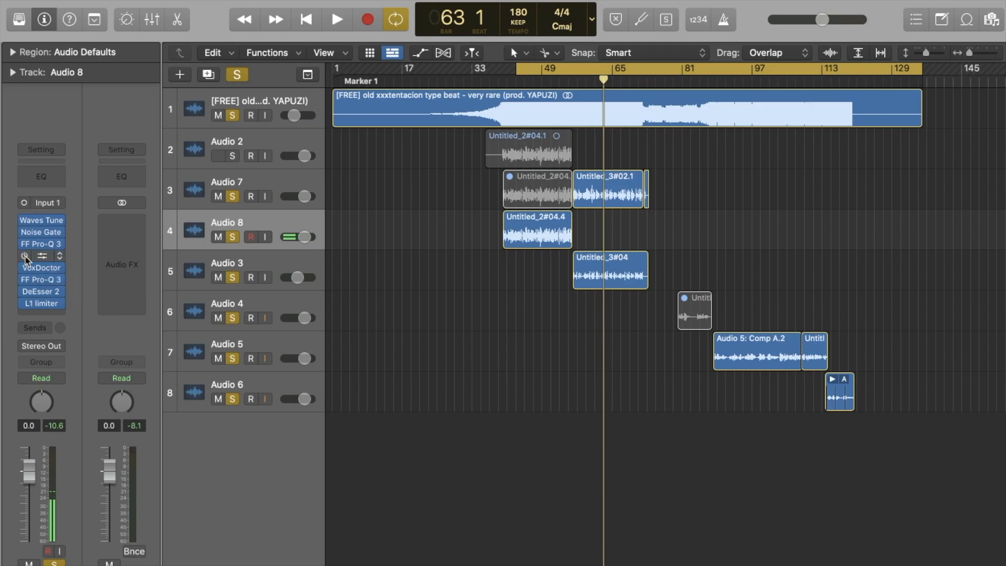
click(24, 257)
click(538, 80)
key(space)
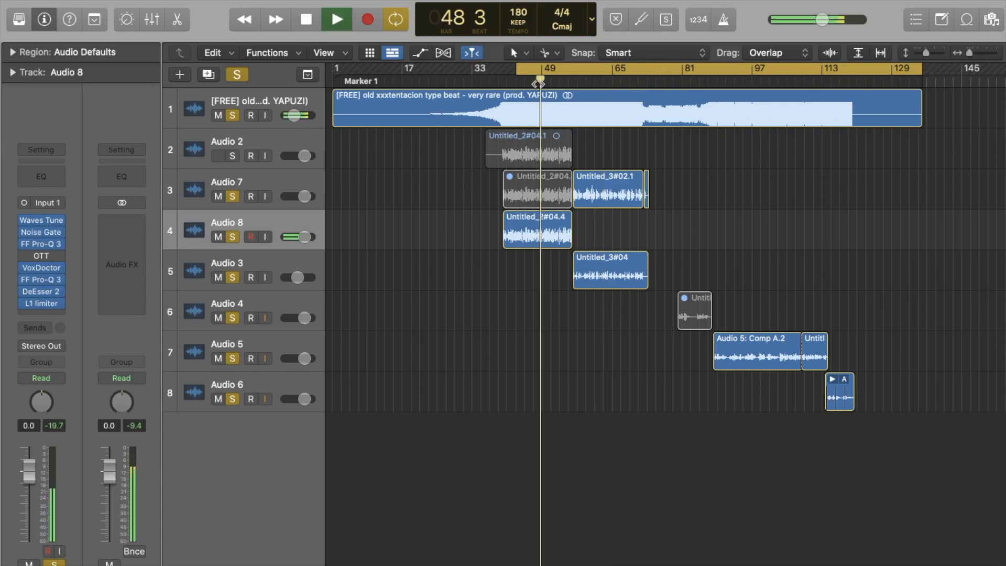
mouse_move(46, 257)
click(26, 257)
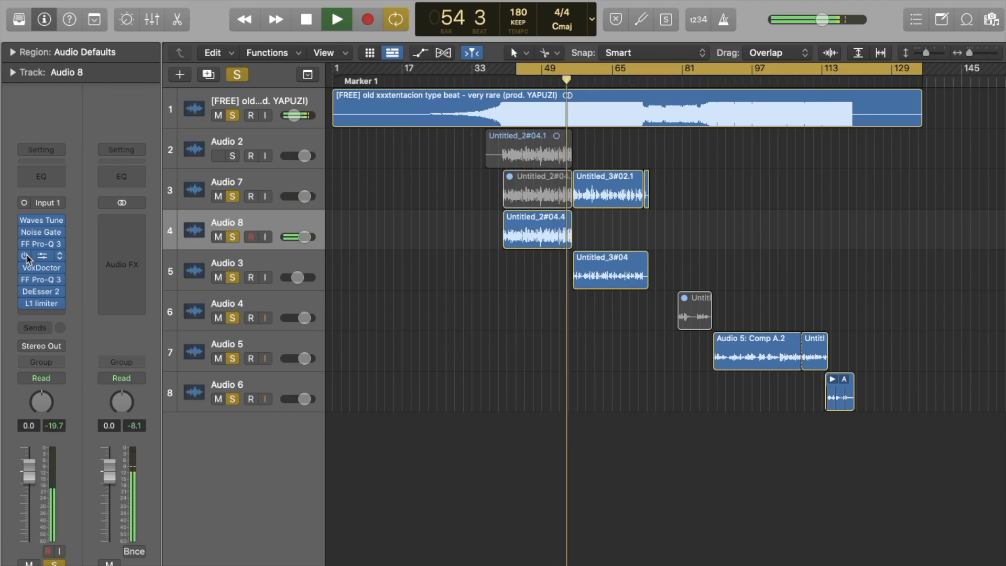
key(space)
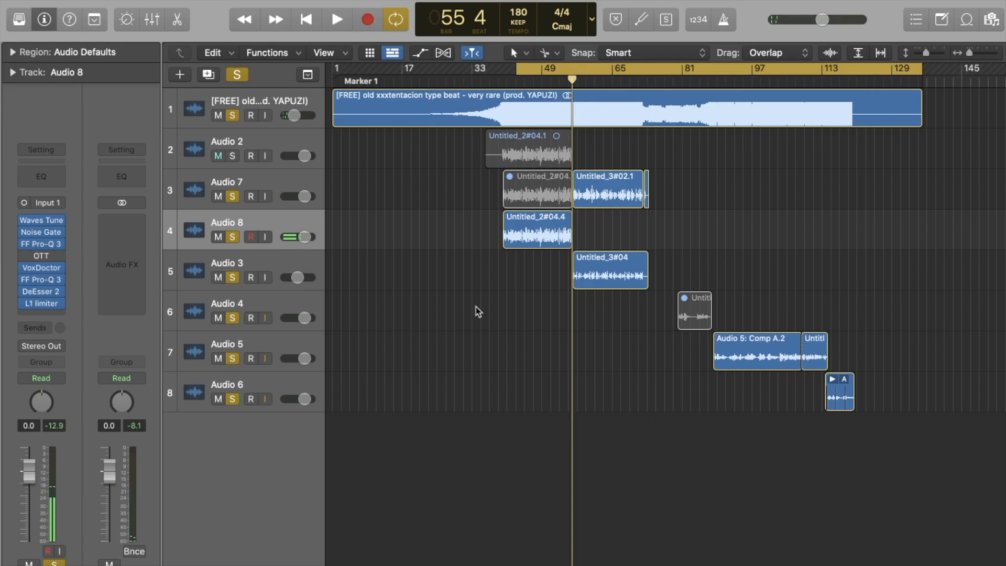
click(25, 256)
click(44, 257)
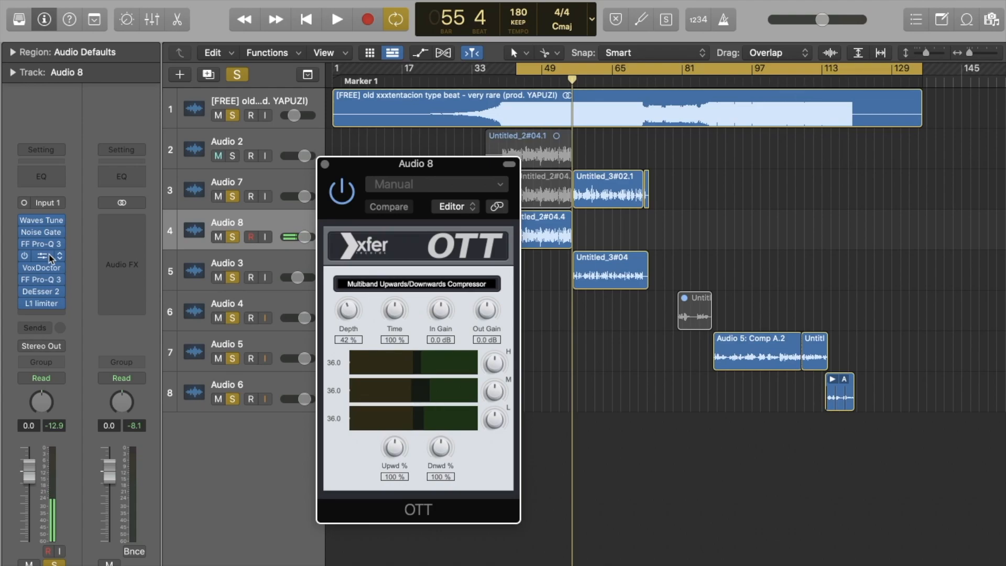
click(44, 257)
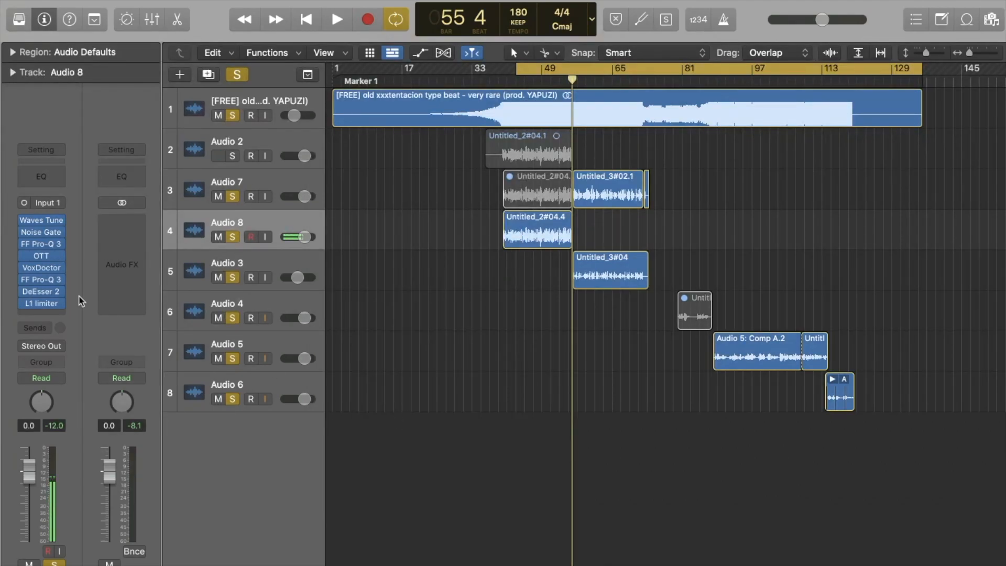
Step: Open VoxDoctor and toggle its Saturation section off and on during playback
click(48, 270)
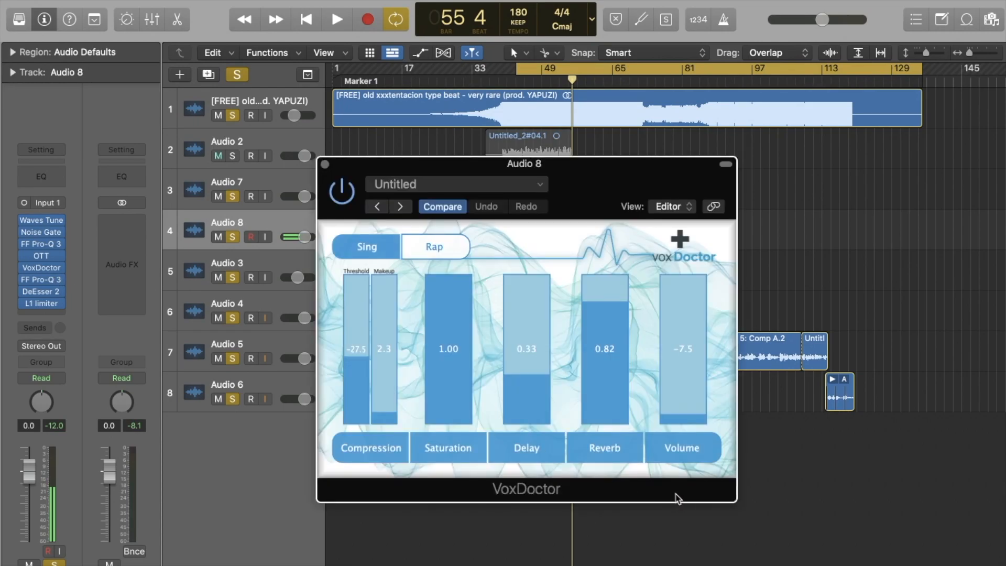
click(455, 453)
key(space)
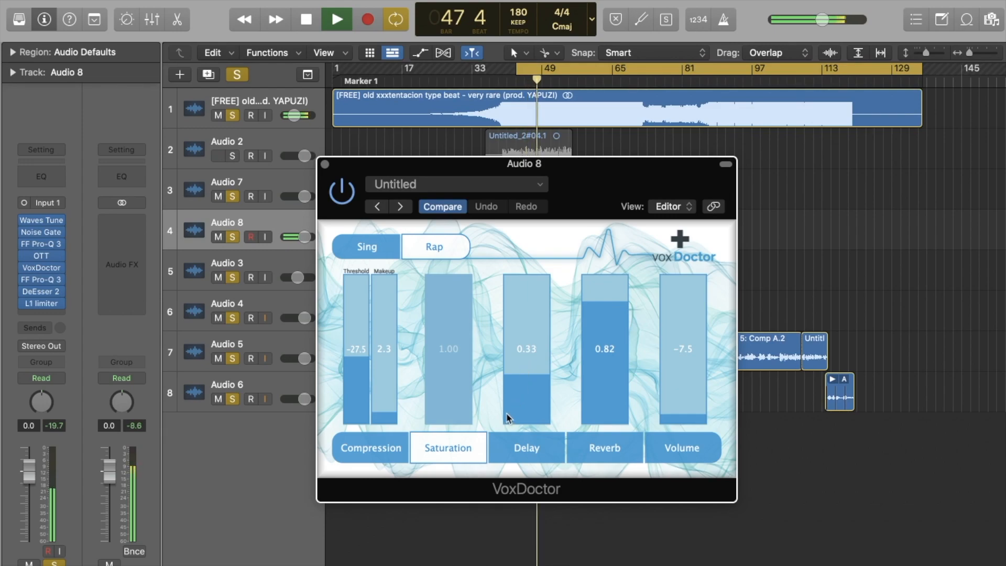
click(471, 448)
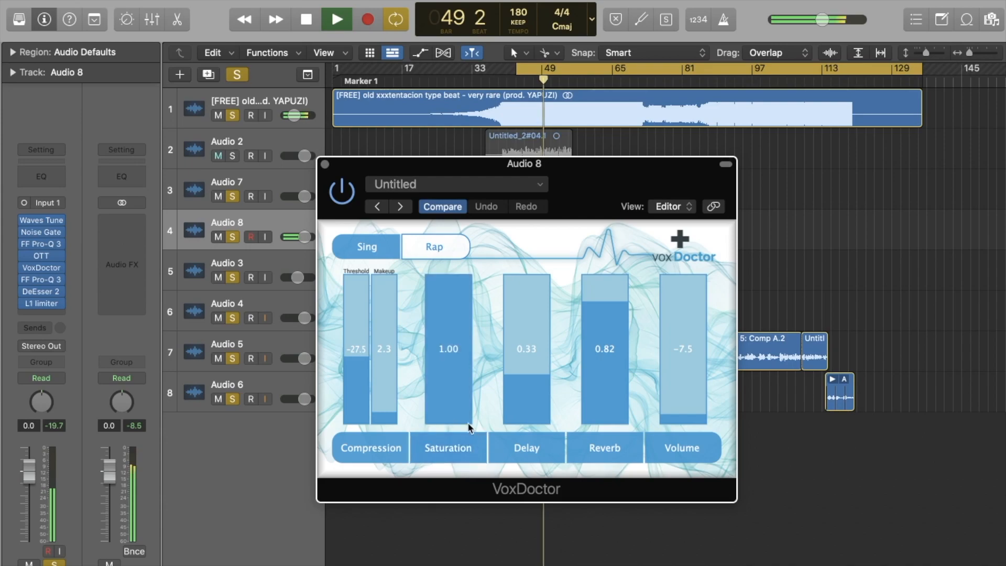
Step: Set VoxDoctor's Saturation to 0.00 and listen to the vocal during playback
drag(459, 331, 460, 420)
key(space)
key(space)
key(space)
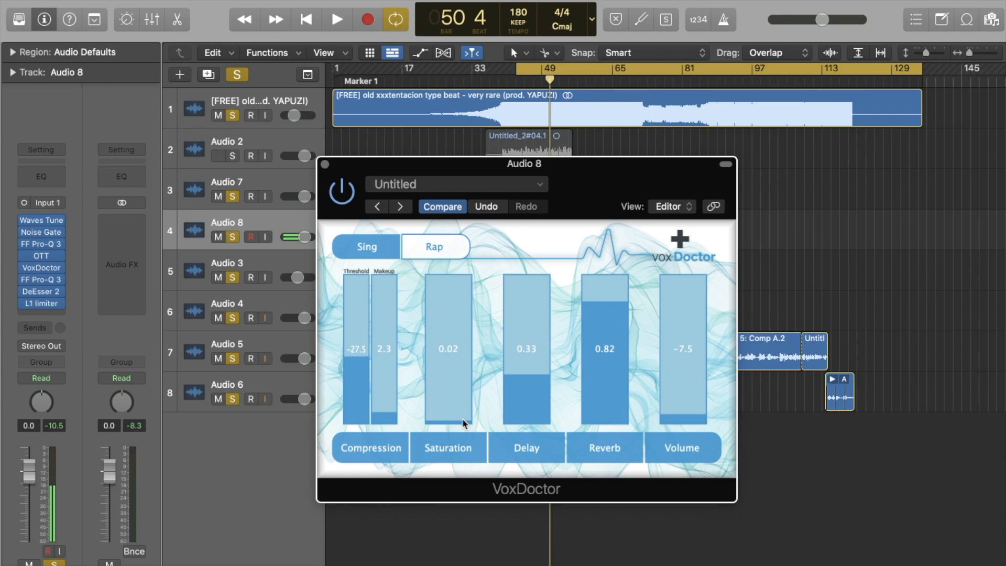
drag(458, 422, 460, 427)
Step: Toggle the Saturation section off and on during playback, then set Saturation back to 1.00
click(462, 451)
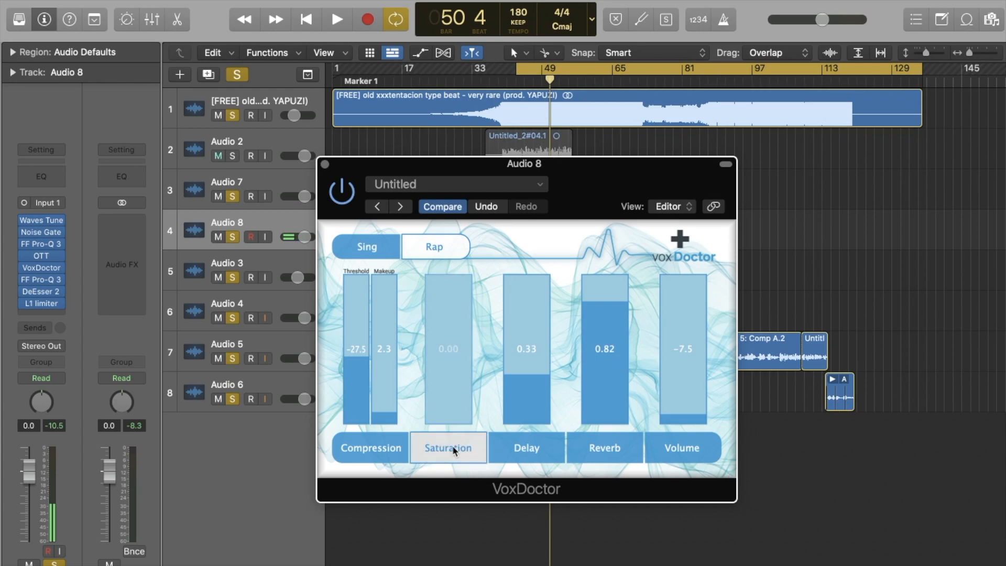
key(space)
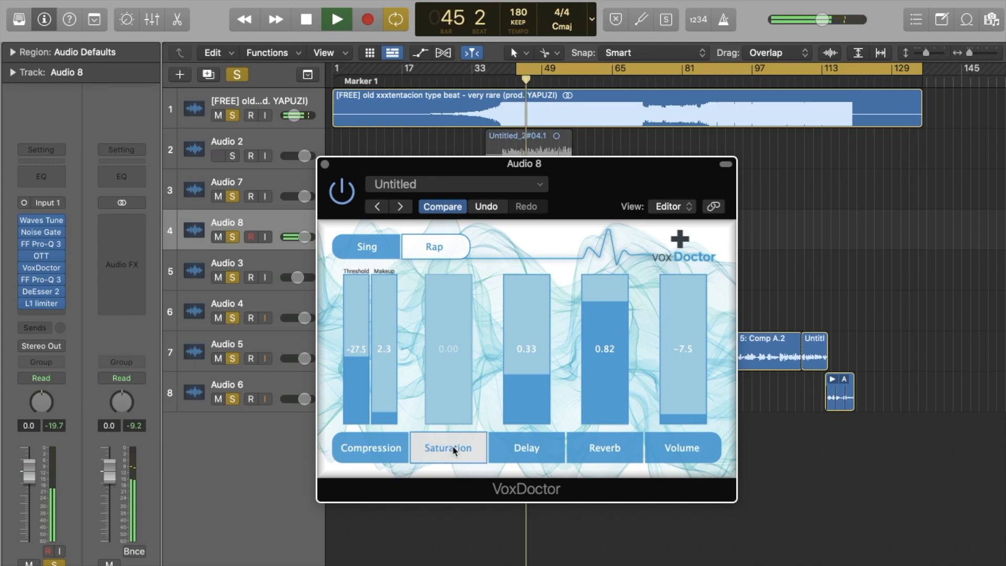
click(453, 448)
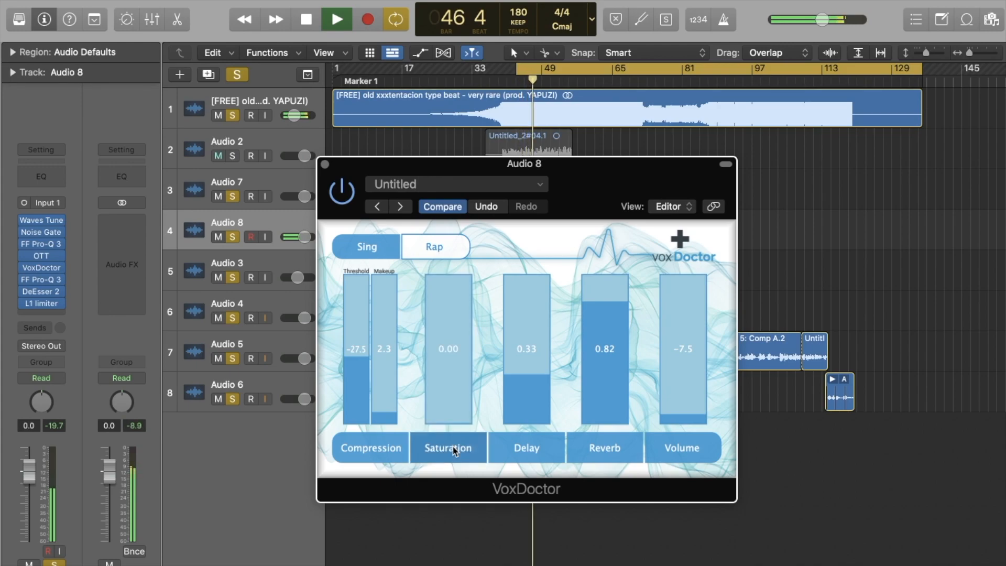
click(454, 449)
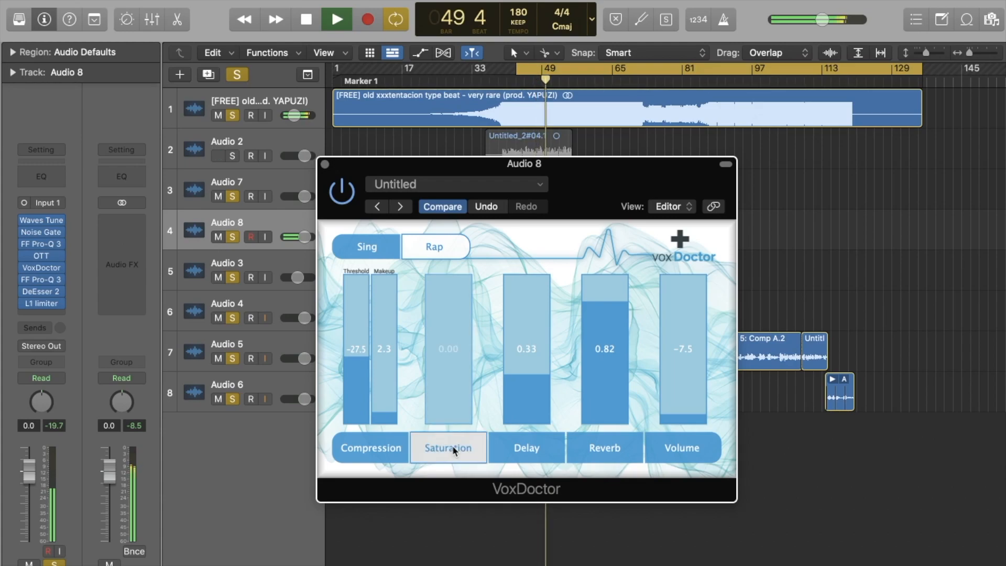
key(space)
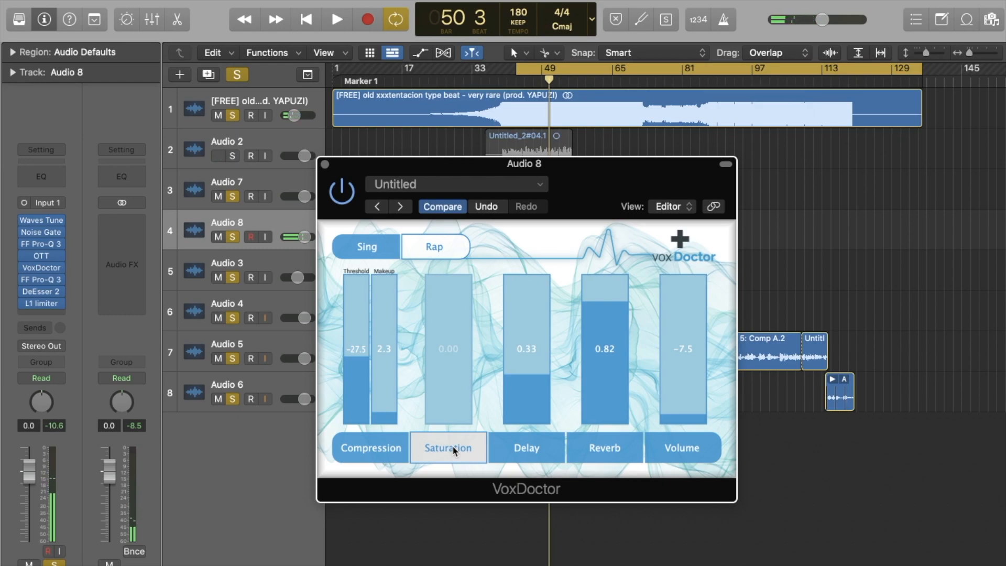
click(452, 446)
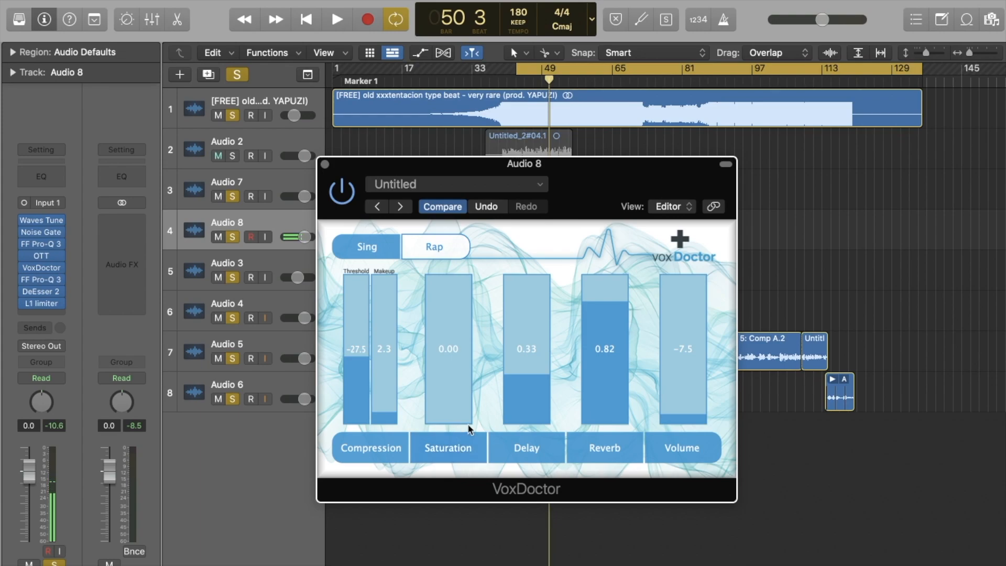
drag(454, 414, 455, 270)
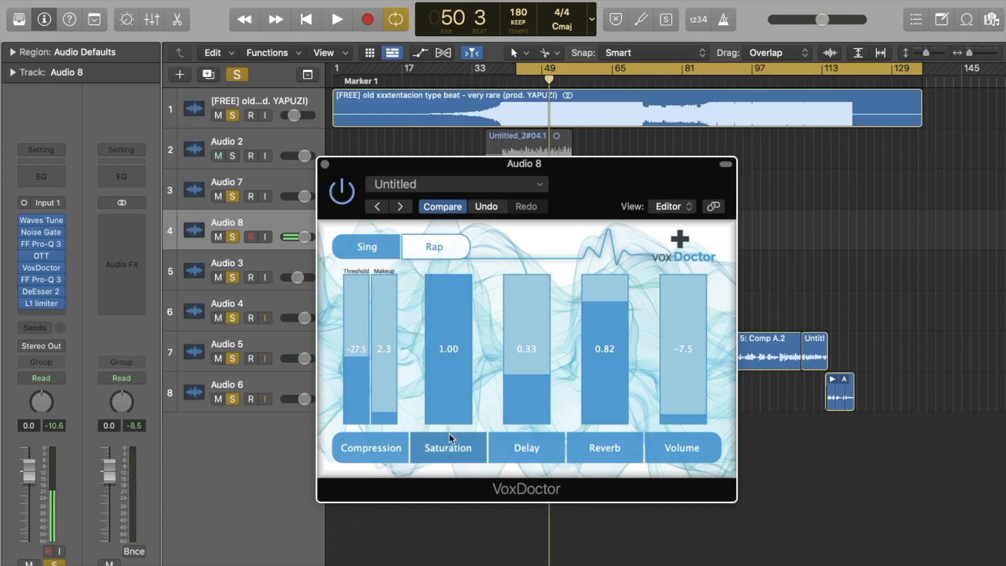